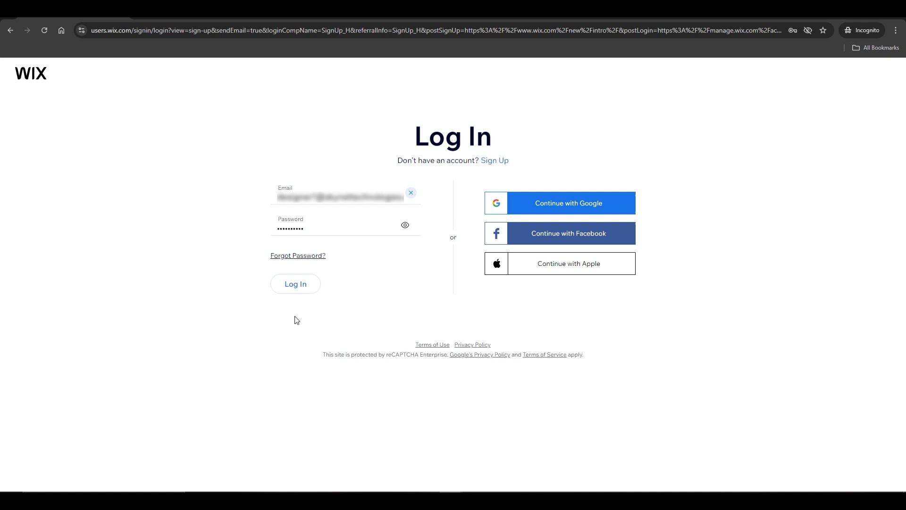
- Submit the Wix login form with the account's filled-in credentials
click(296, 284)
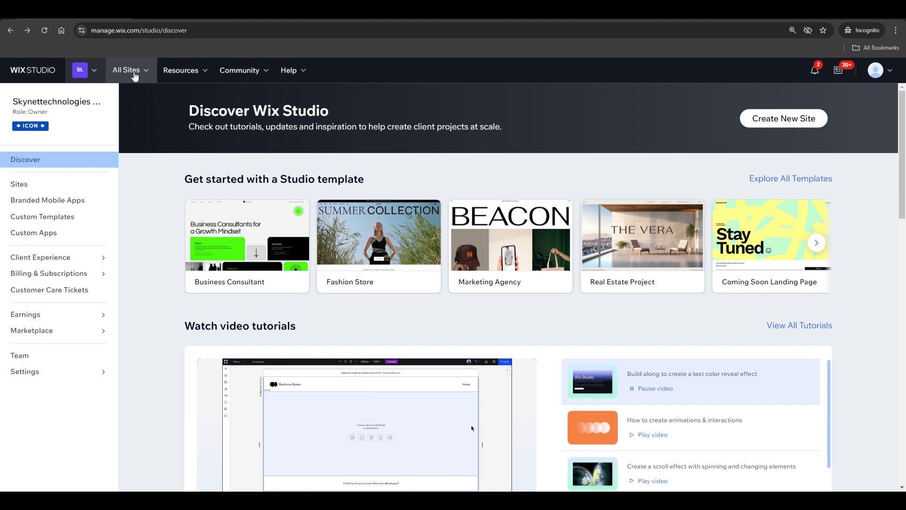
- Open the Dev Site 4x7685 dashboard from the All Sites list
click(134, 75)
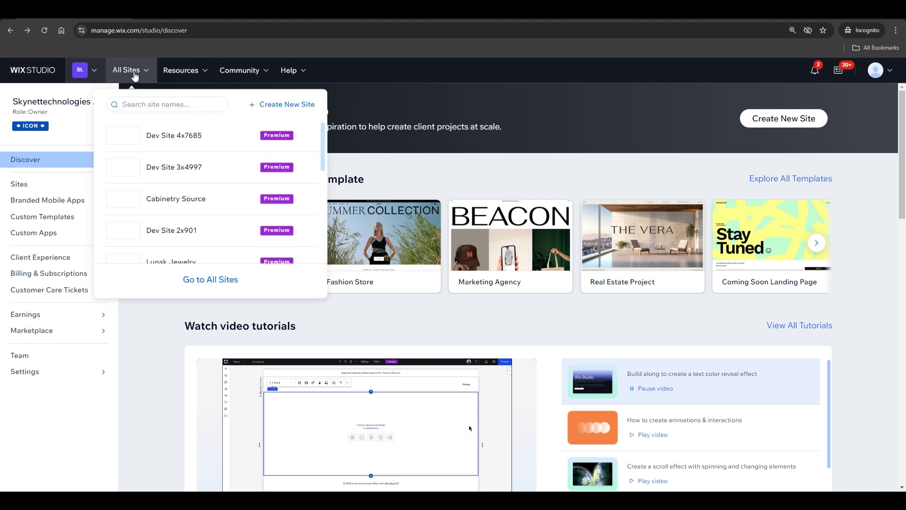
click(211, 281)
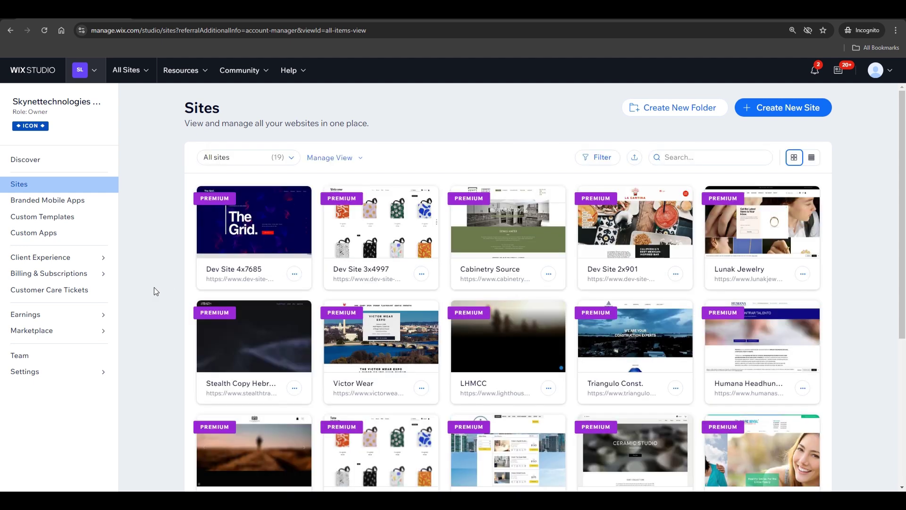
mouse_move(249, 225)
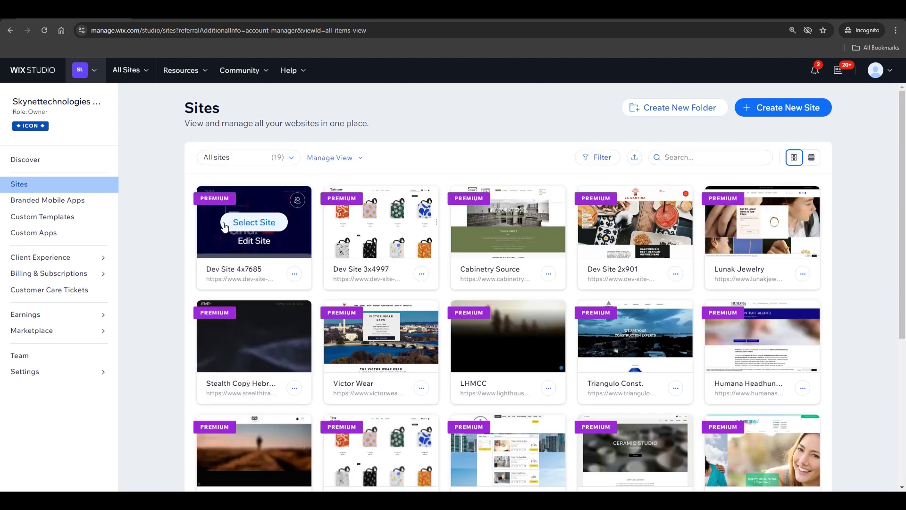
click(256, 226)
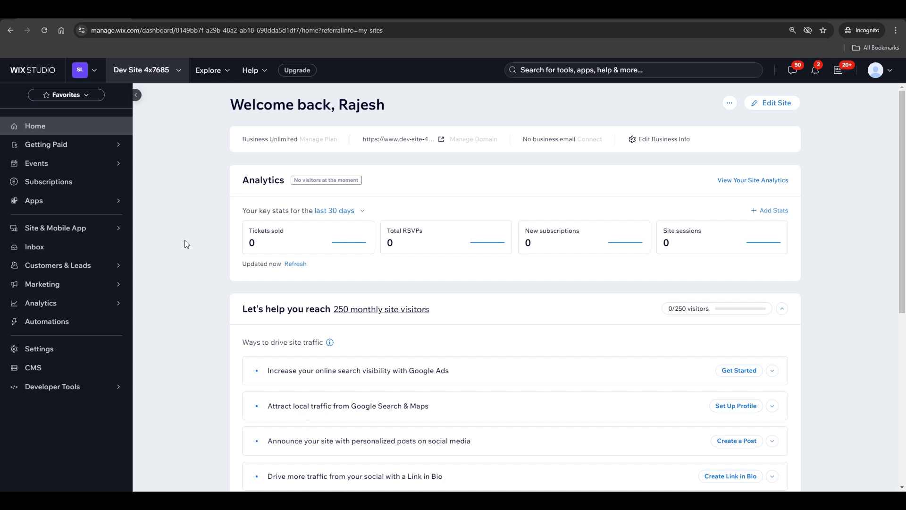
- Search the App Market for 'All in One Accessibility' and open its app page
mouse_move(97, 204)
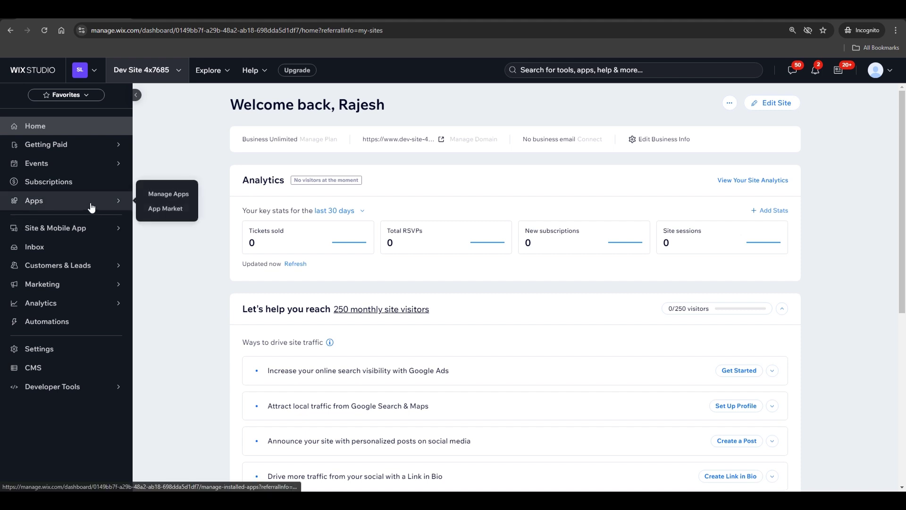
click(168, 210)
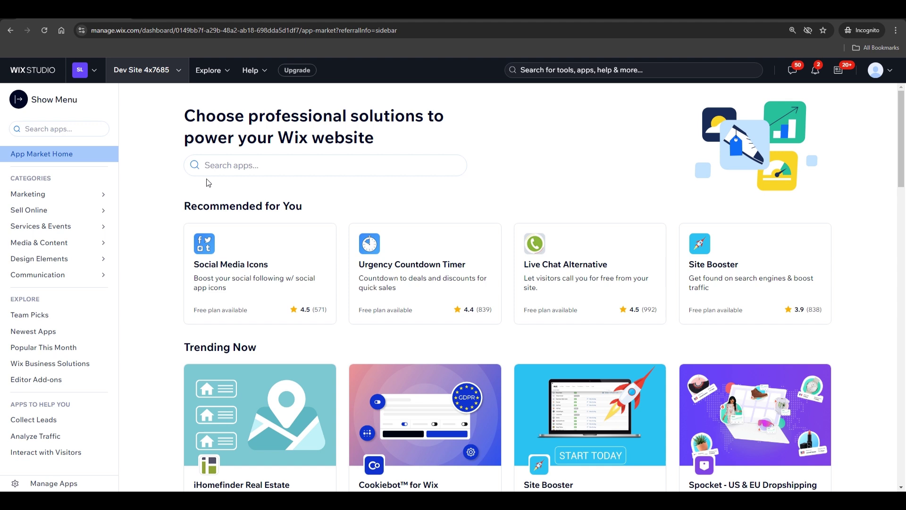
click(283, 165)
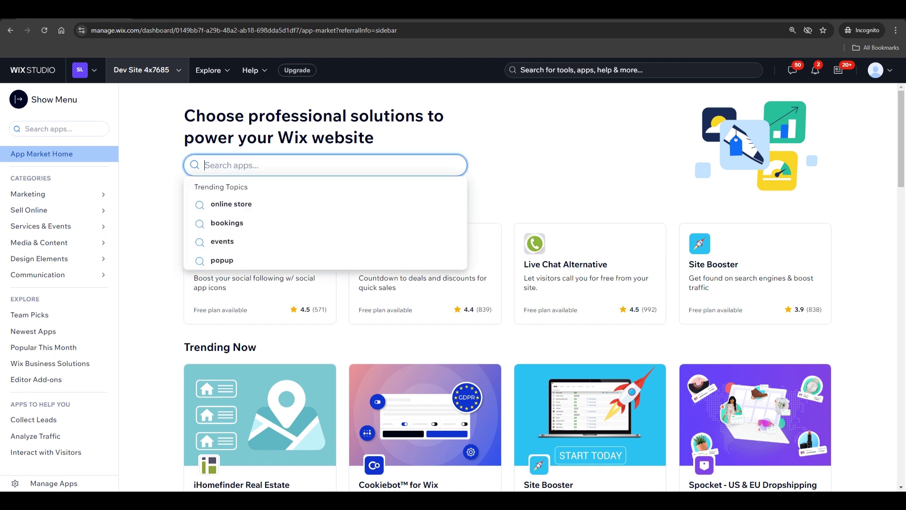
text(All in One Accessibility)
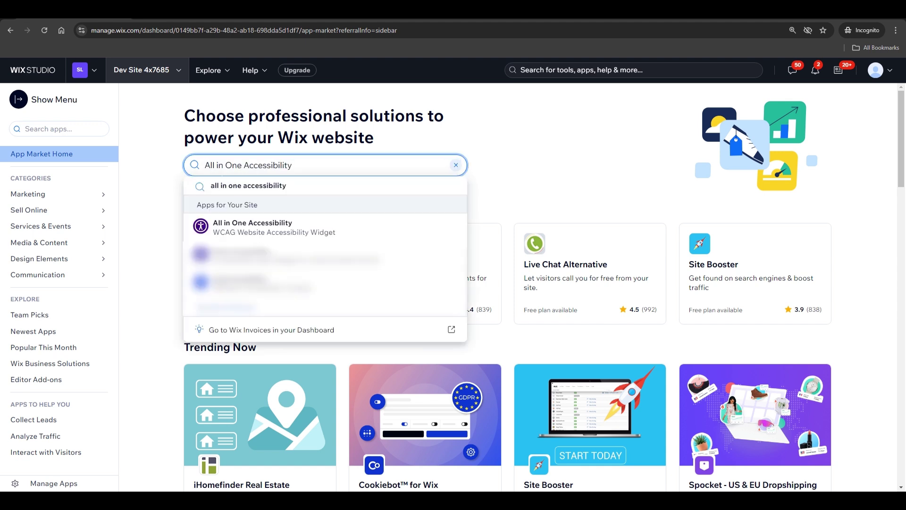
click(244, 231)
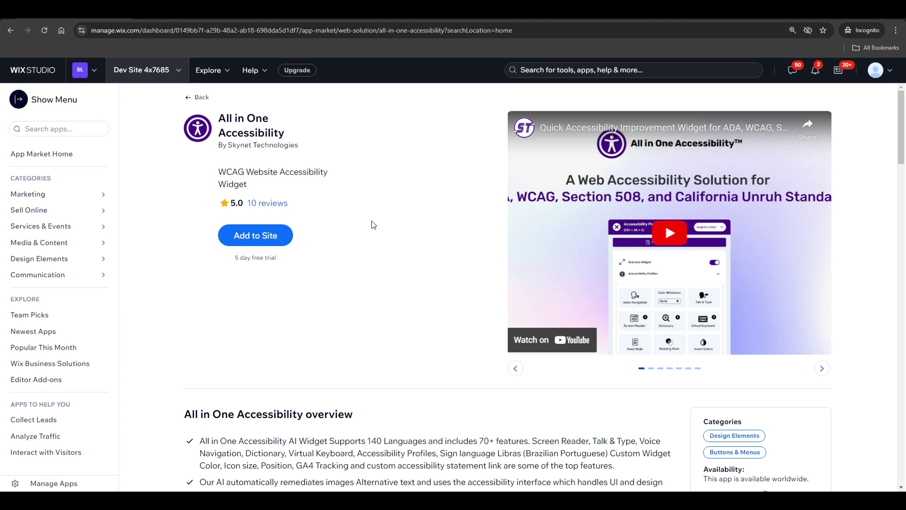
- Add All in One Accessibility to Dev Site 4x7685, agreeing to its permissions
click(254, 238)
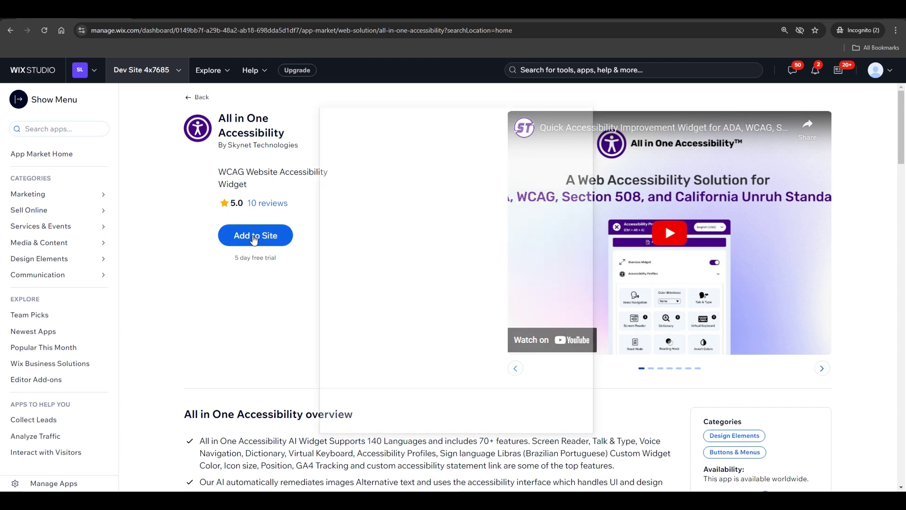
click(561, 111)
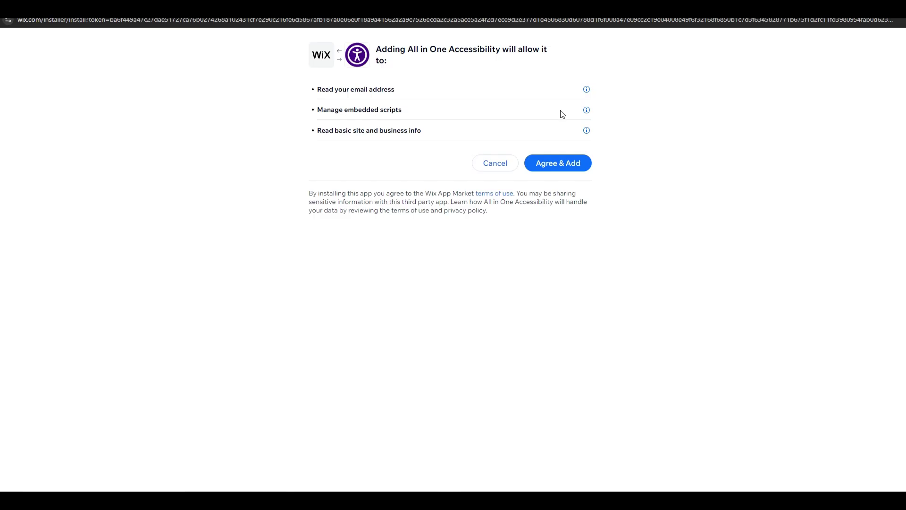
click(562, 166)
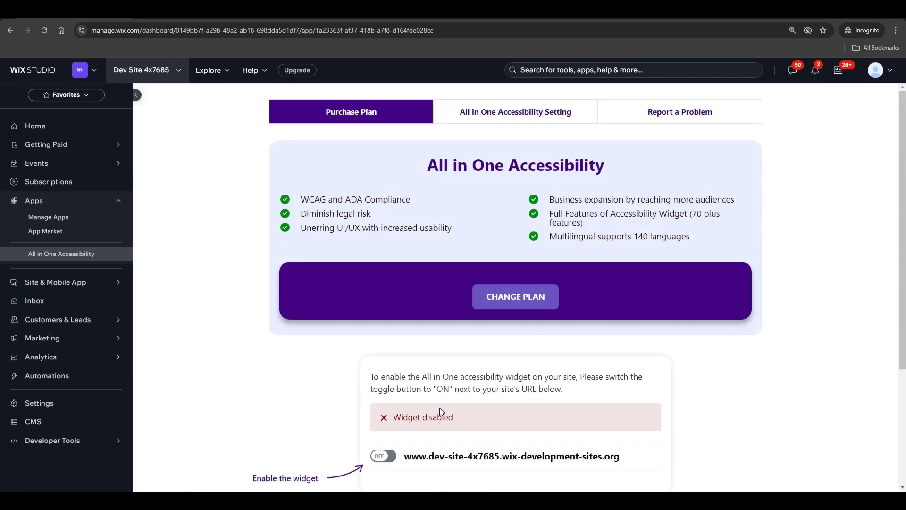
- Switch the All in One Accessibility widget from OFF to ON for the dev site URL
drag(394, 417, 442, 417)
click(482, 409)
scroll(510, 403, down, 2)
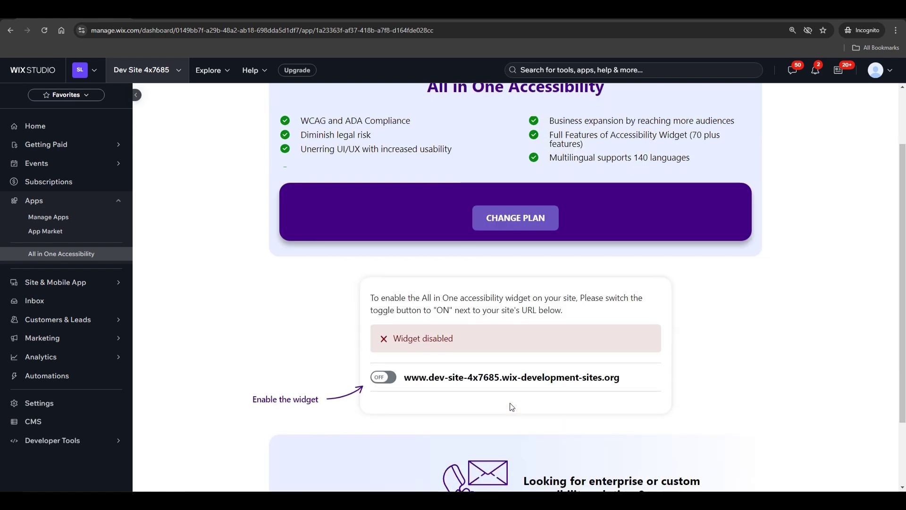
click(382, 383)
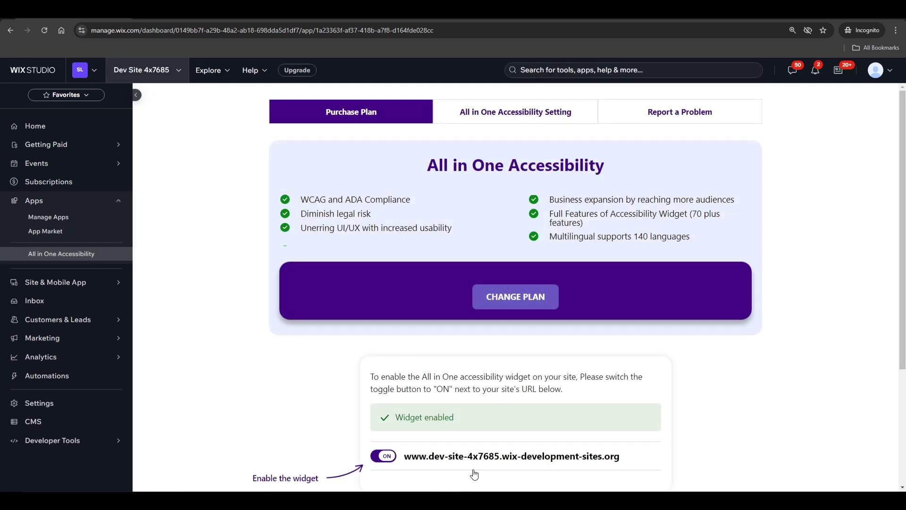
- In the widget settings, set the hex colour code to #ff0b00
click(495, 115)
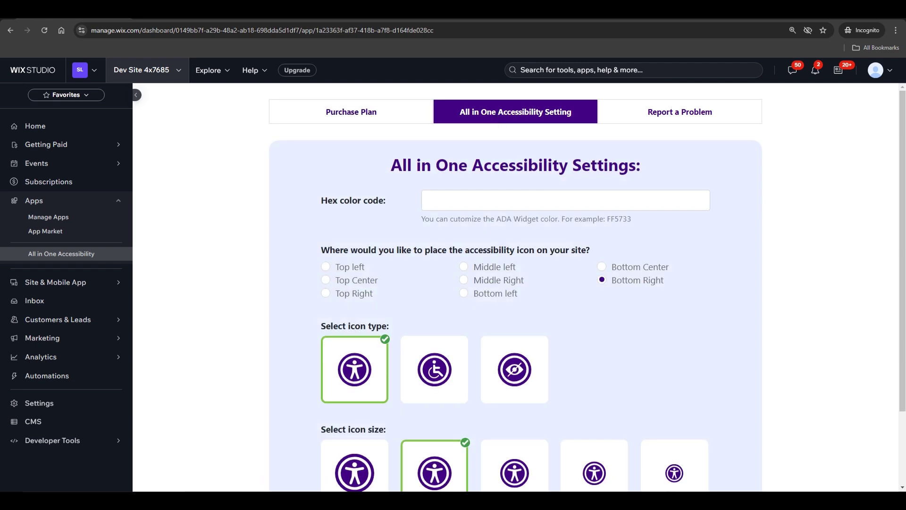
scroll(549, 228, down, 2)
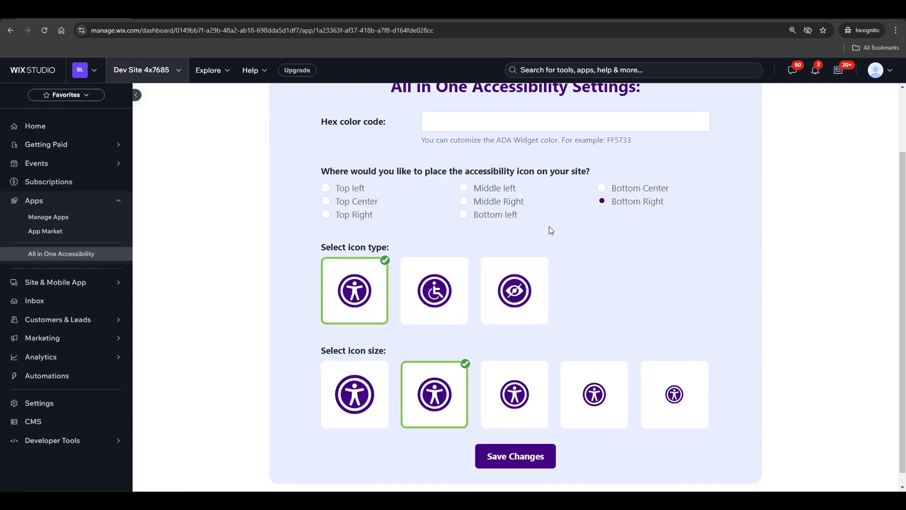
scroll(550, 229, up, 2)
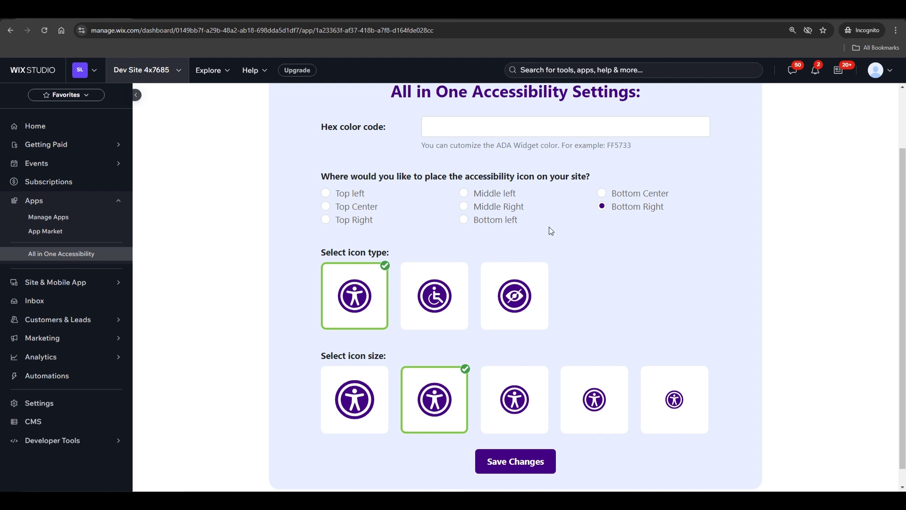
drag(323, 207, 385, 208)
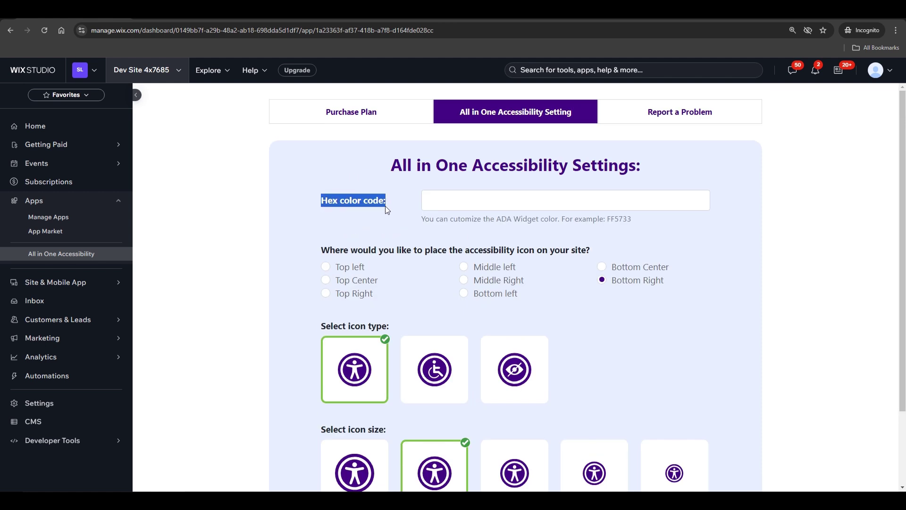
click(445, 203)
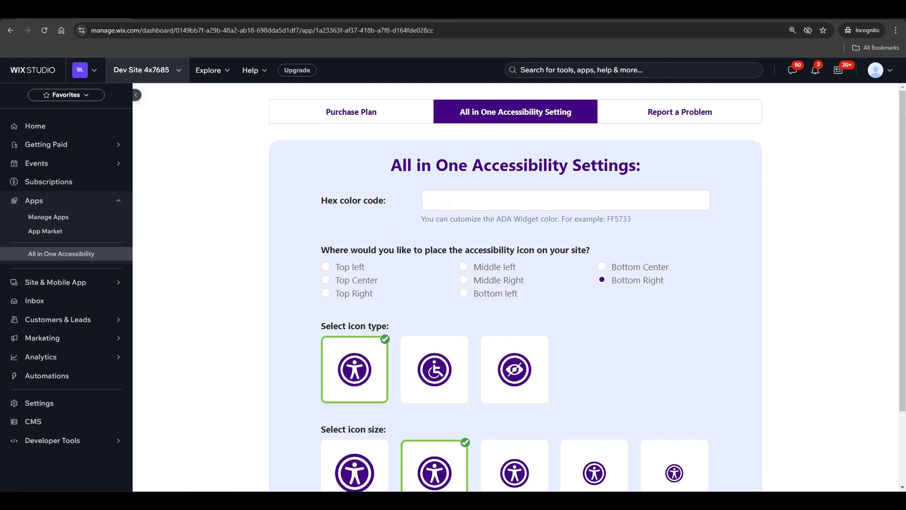
text(#ff0b00)
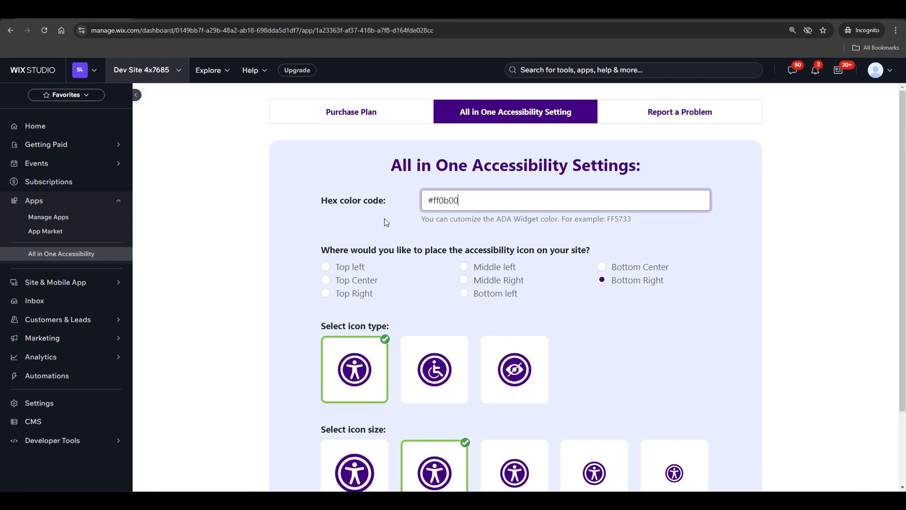
click(297, 237)
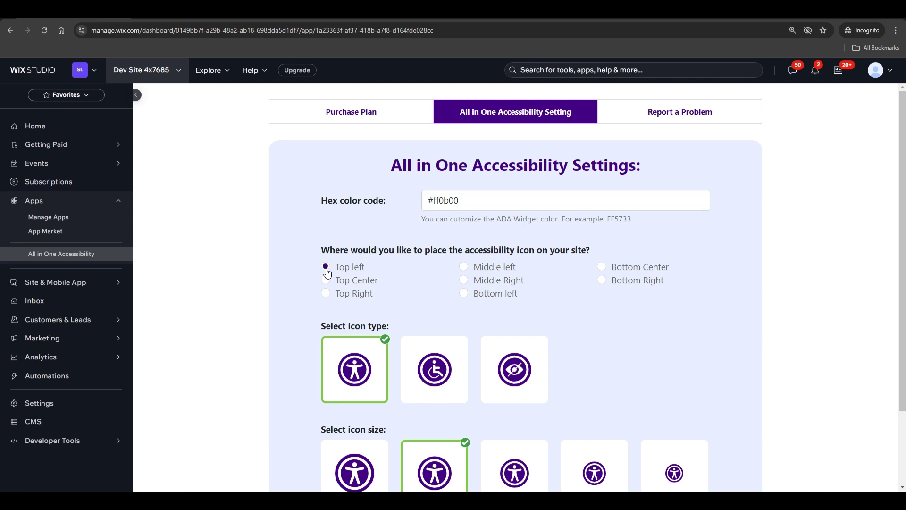
- Choose the wheelchair icon at the third size and save the widget settings
drag(323, 330, 399, 327)
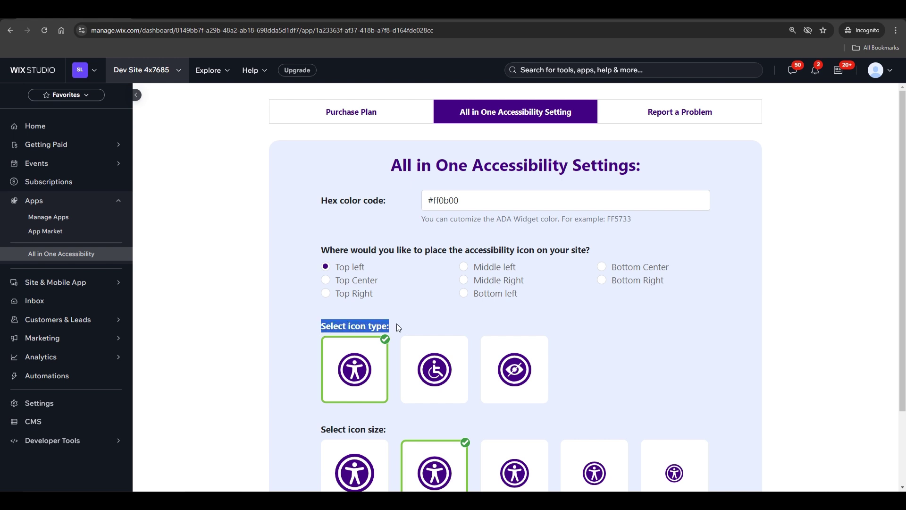
click(399, 328)
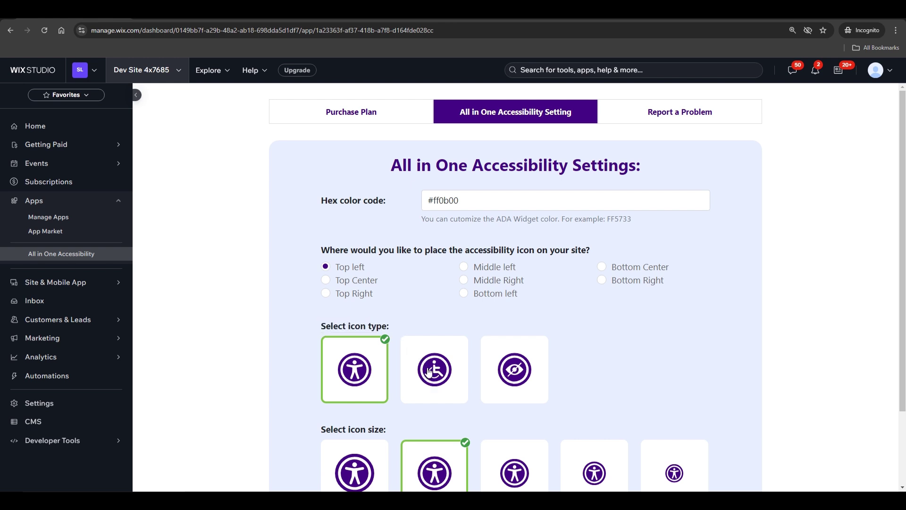
click(432, 372)
scroll(431, 371, down, 2)
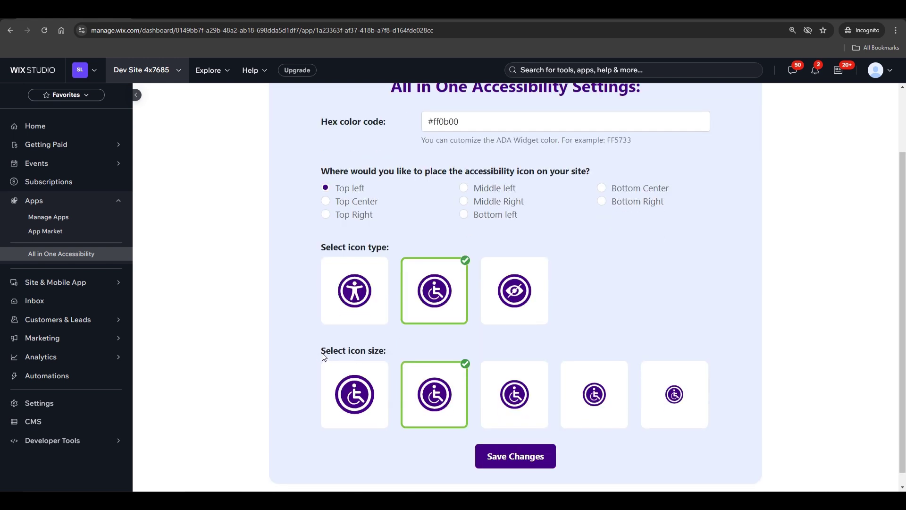
drag(323, 356, 397, 352)
click(397, 352)
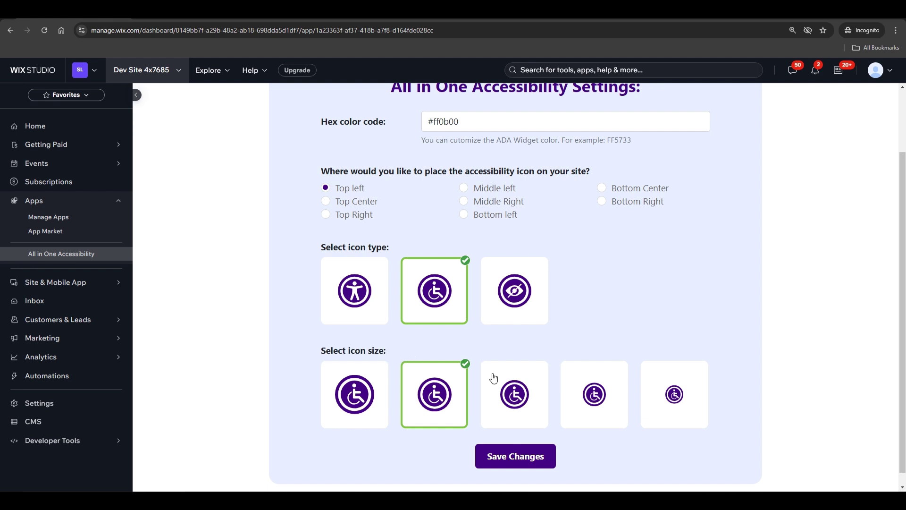
click(513, 398)
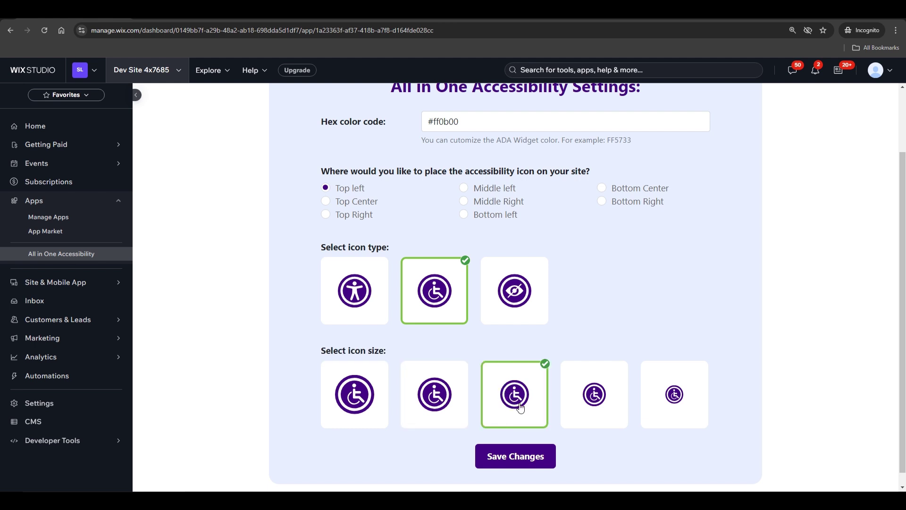
click(518, 462)
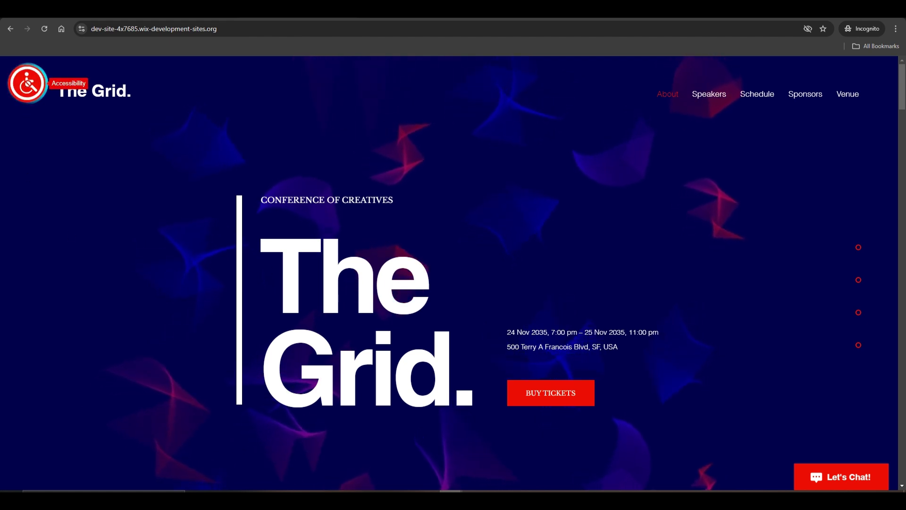
- Open the Accessibility Preferences panel from the live site's icon, browse it, then close it
click(26, 83)
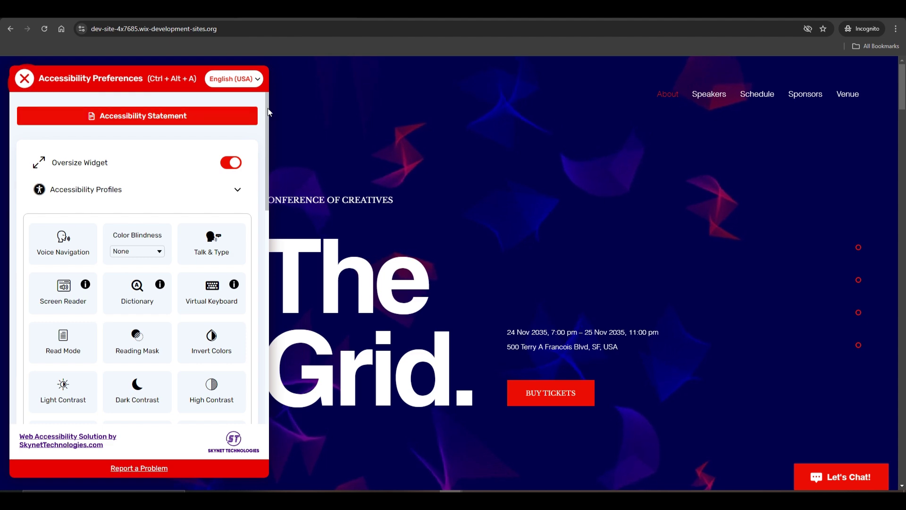
drag(261, 110, 273, 90)
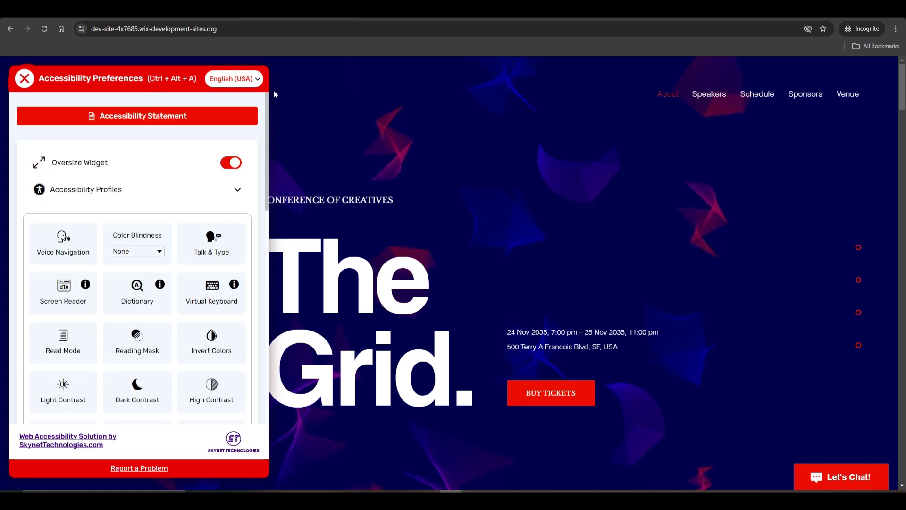
click(21, 86)
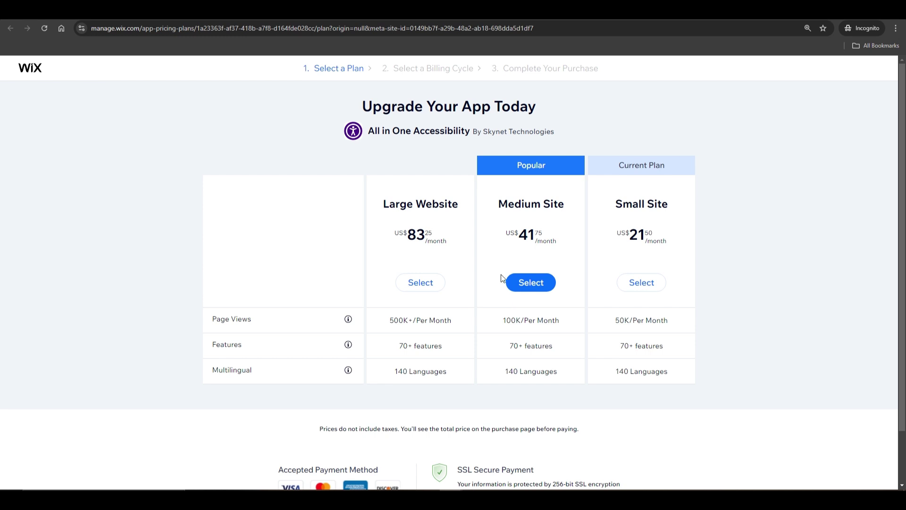
- Select the Medium Site plan with yearly billing at US$41.75/month and continue to checkout
drag(383, 206, 679, 208)
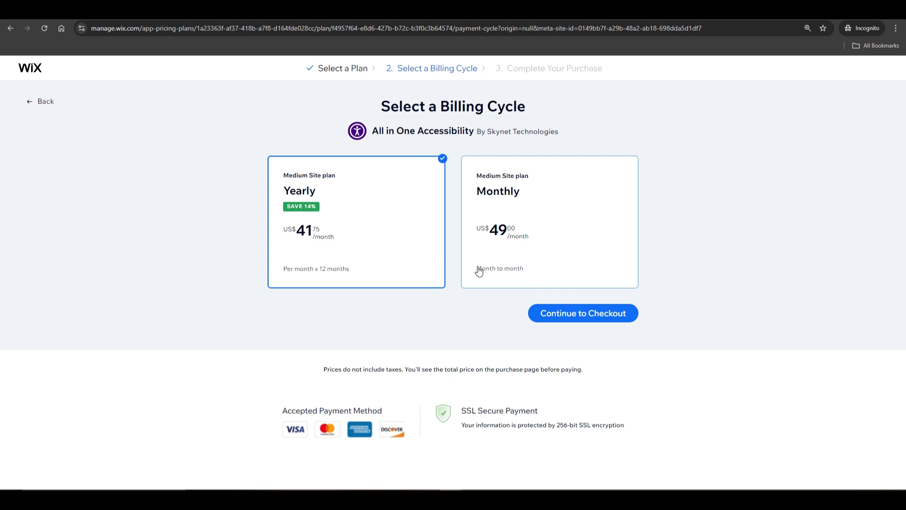
double_click(294, 193)
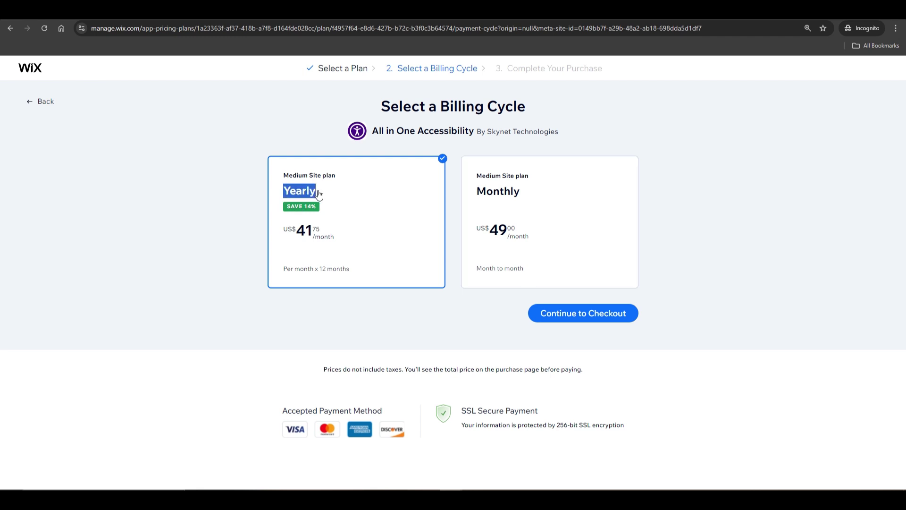
click(358, 203)
drag(476, 193, 523, 193)
click(546, 229)
click(366, 222)
click(579, 313)
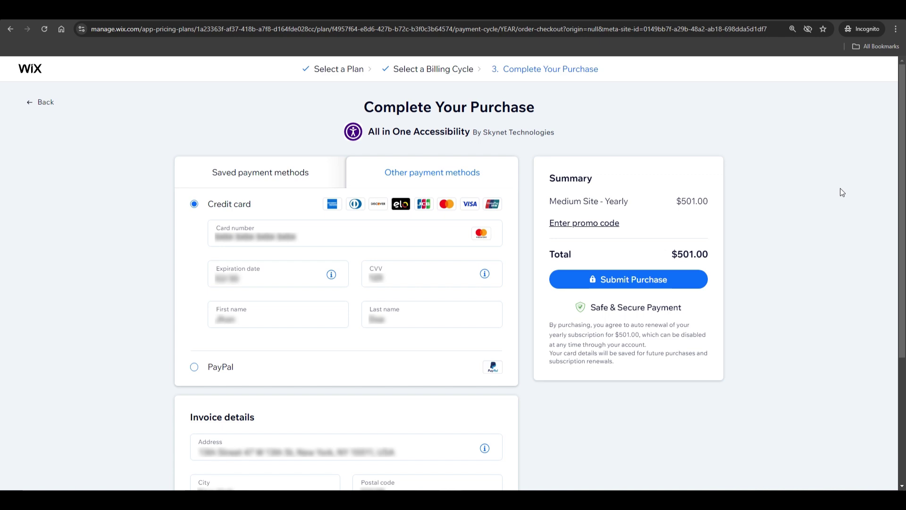
- Review the $501.00 Medium Site – Yearly order and invoice details on the checkout page
scroll(840, 189, down, 3)
scroll(839, 190, up, 3)
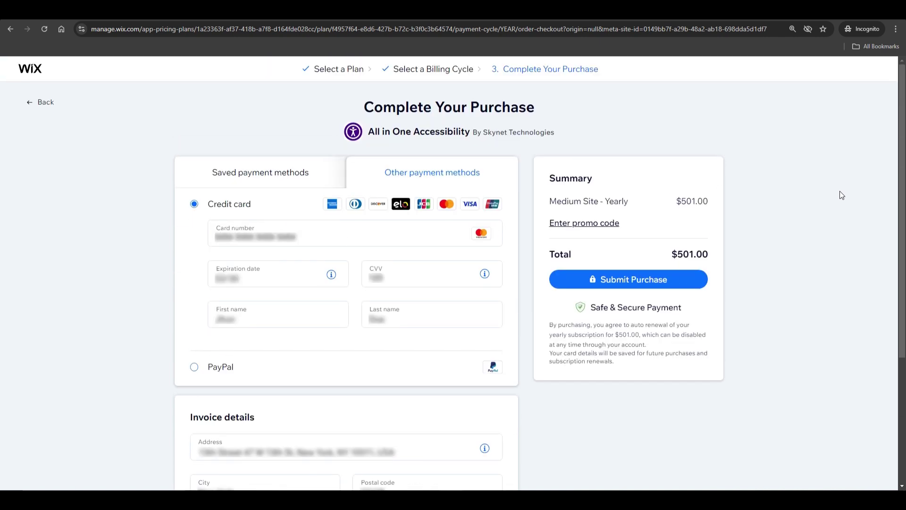